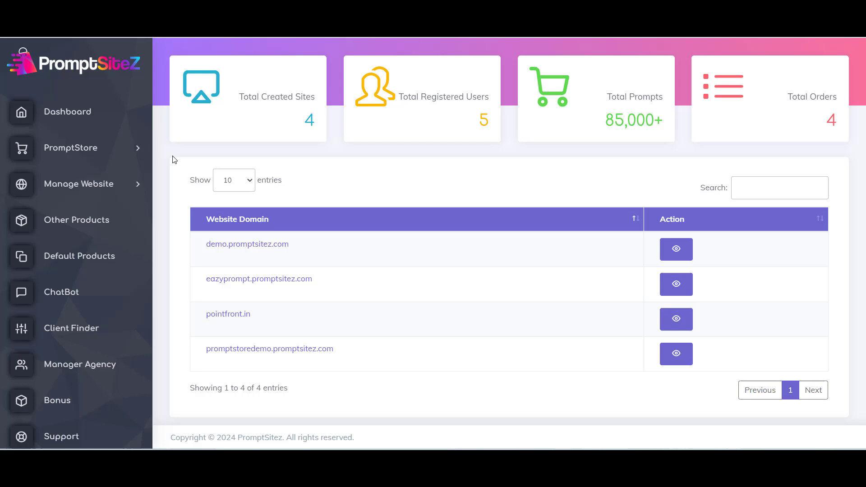
Step: Expand PromptStore in the sidebar and show the Manage PromptSite listing of existing sites
left_click(125, 155)
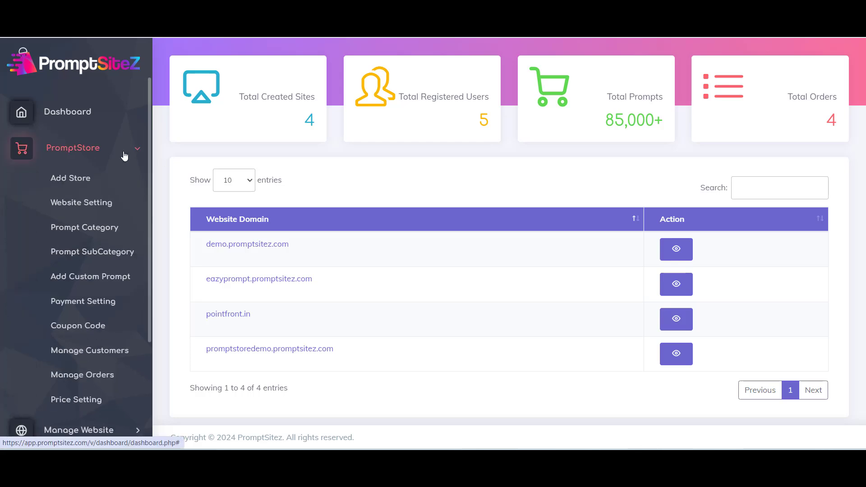
left_click(69, 178)
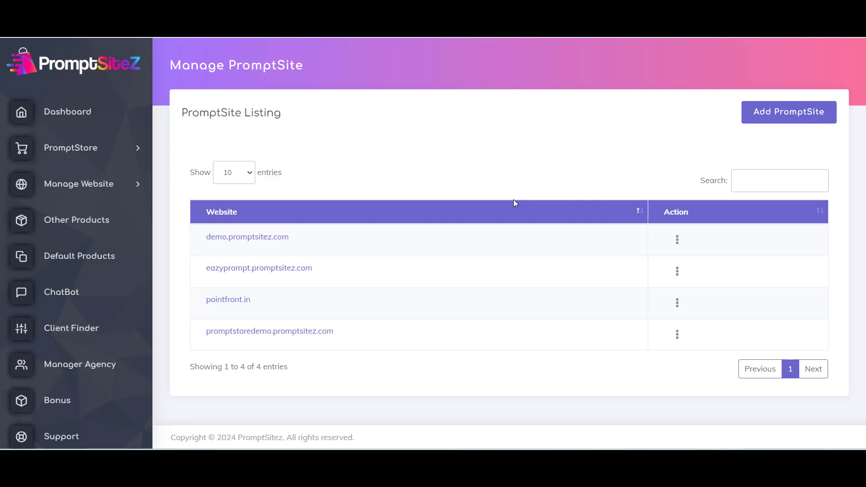
Step: Add a new PromptSite named 'promptify' as a promptsitez.com subdomain and submit it
left_click(787, 121)
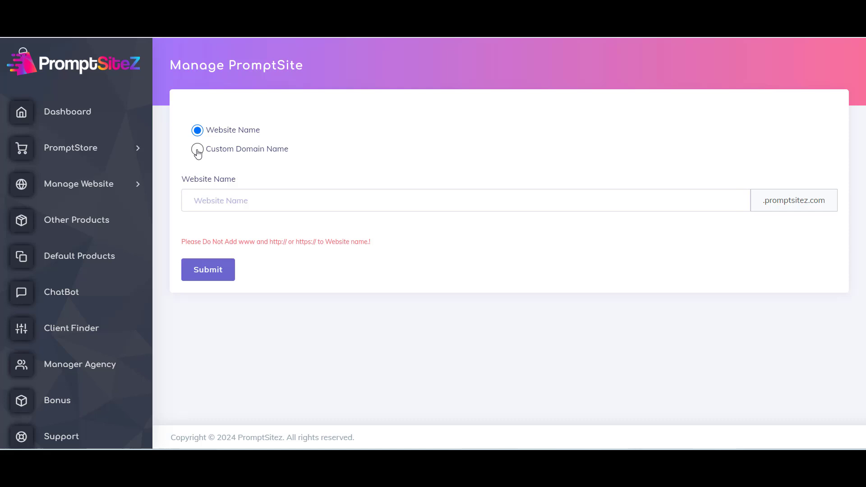
left_click(198, 151)
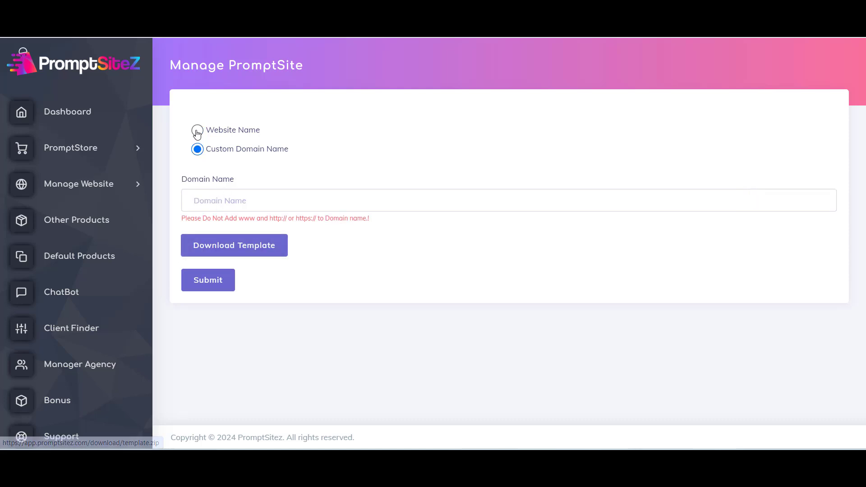
left_click(197, 131)
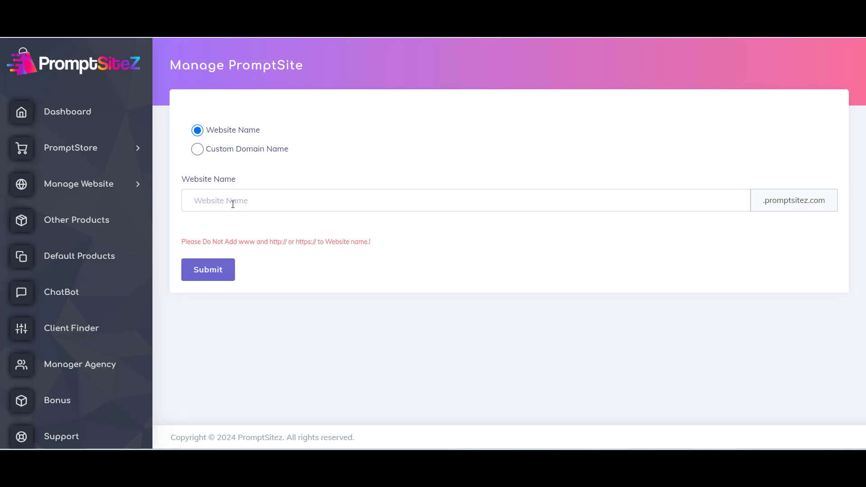
left_click(233, 203)
type("promptify")
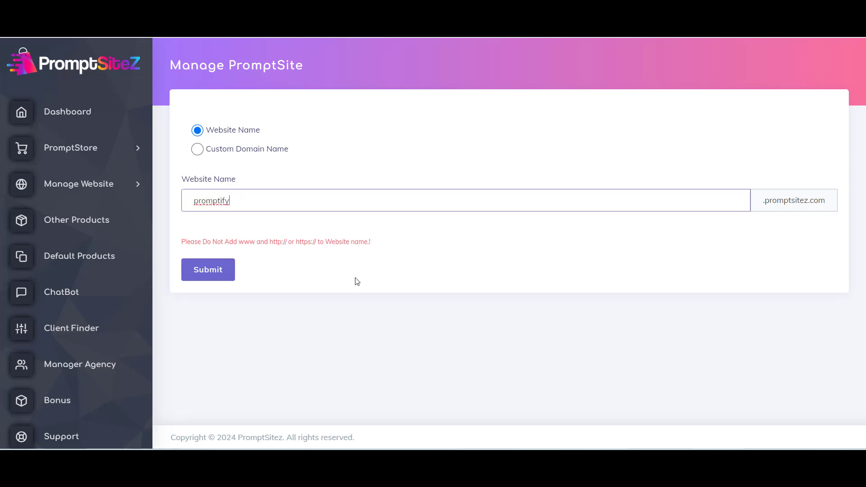
left_click(200, 278)
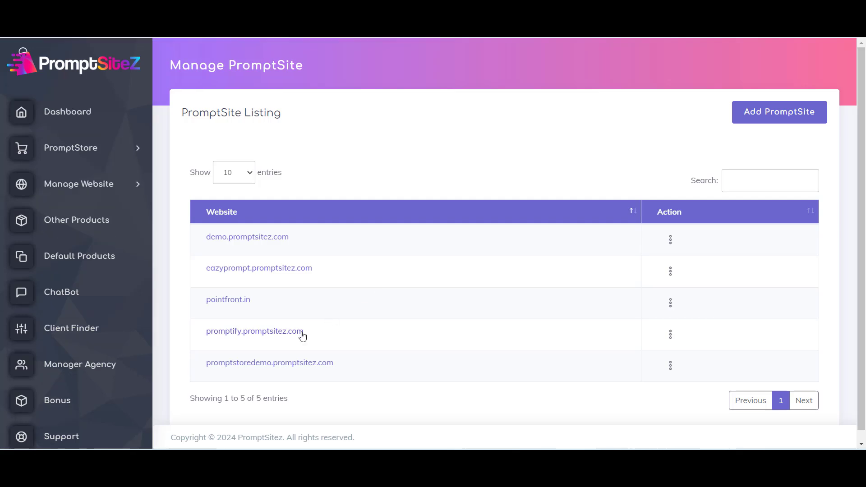
Step: View the live promptify.promptsitez.com storefront from the listing
left_click(282, 335)
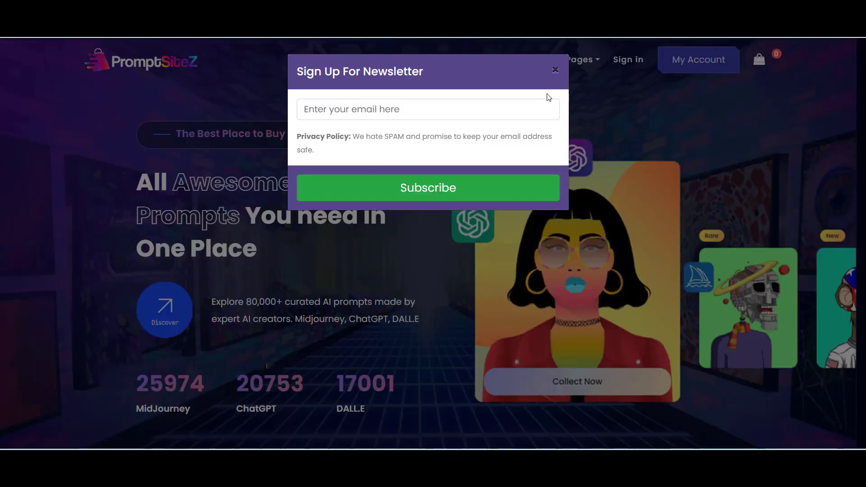
Step: Dismiss the Sign Up For Newsletter popup on the promptify storefront
left_click(556, 70)
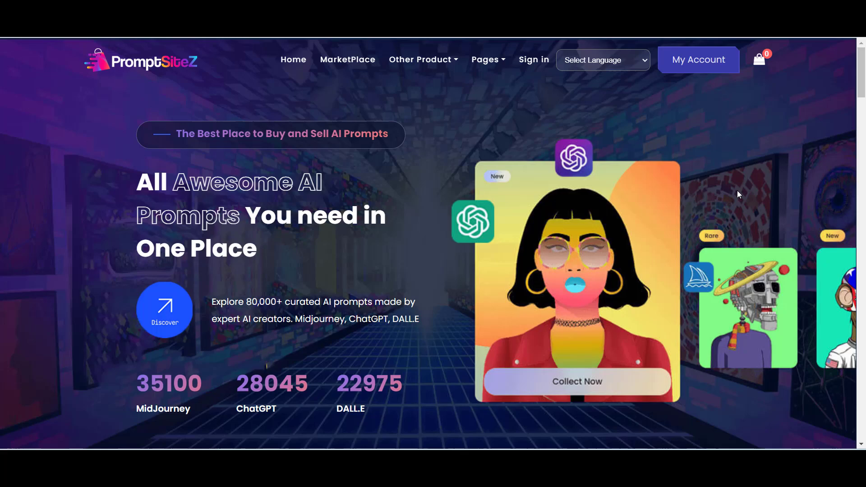
scroll(737, 191, "down", 3)
scroll(737, 191, "down", 3)
scroll(824, 270, "down", 5)
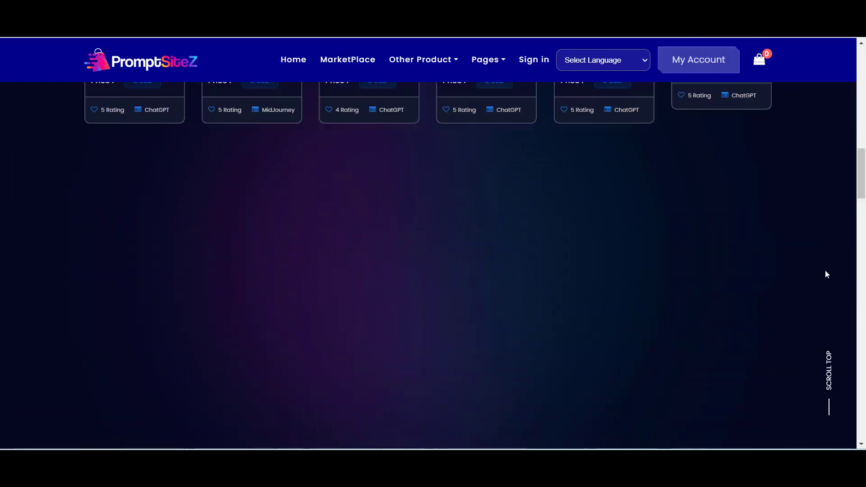
scroll(820, 263, "down", 4)
scroll(820, 267, "down", 3)
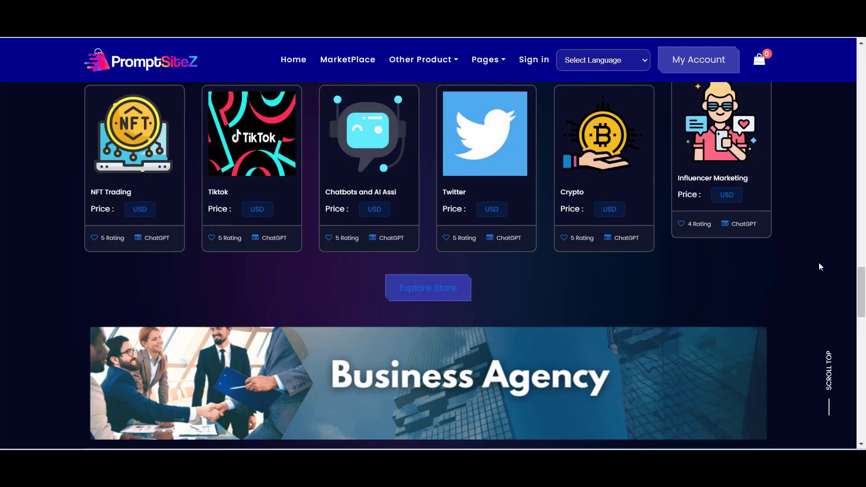
scroll(818, 266, "down", 4)
scroll(819, 266, "down", 3)
scroll(819, 267, "down", 3)
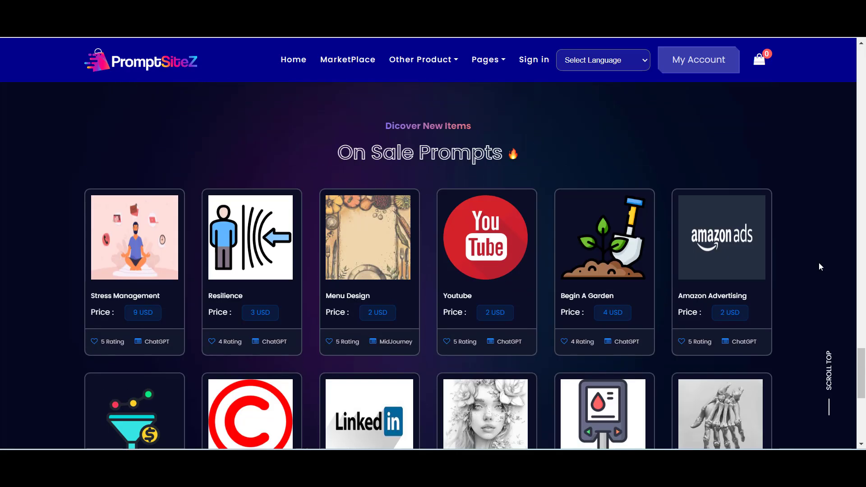